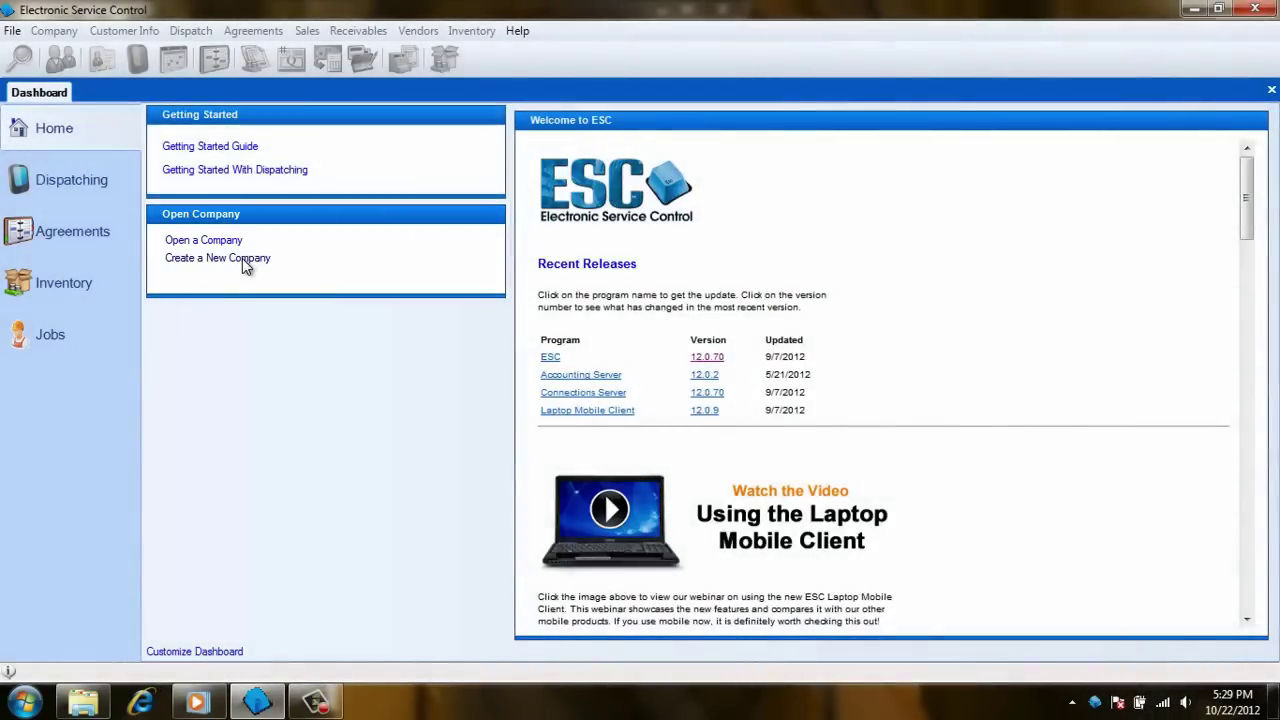
pyautogui.click(244, 262)
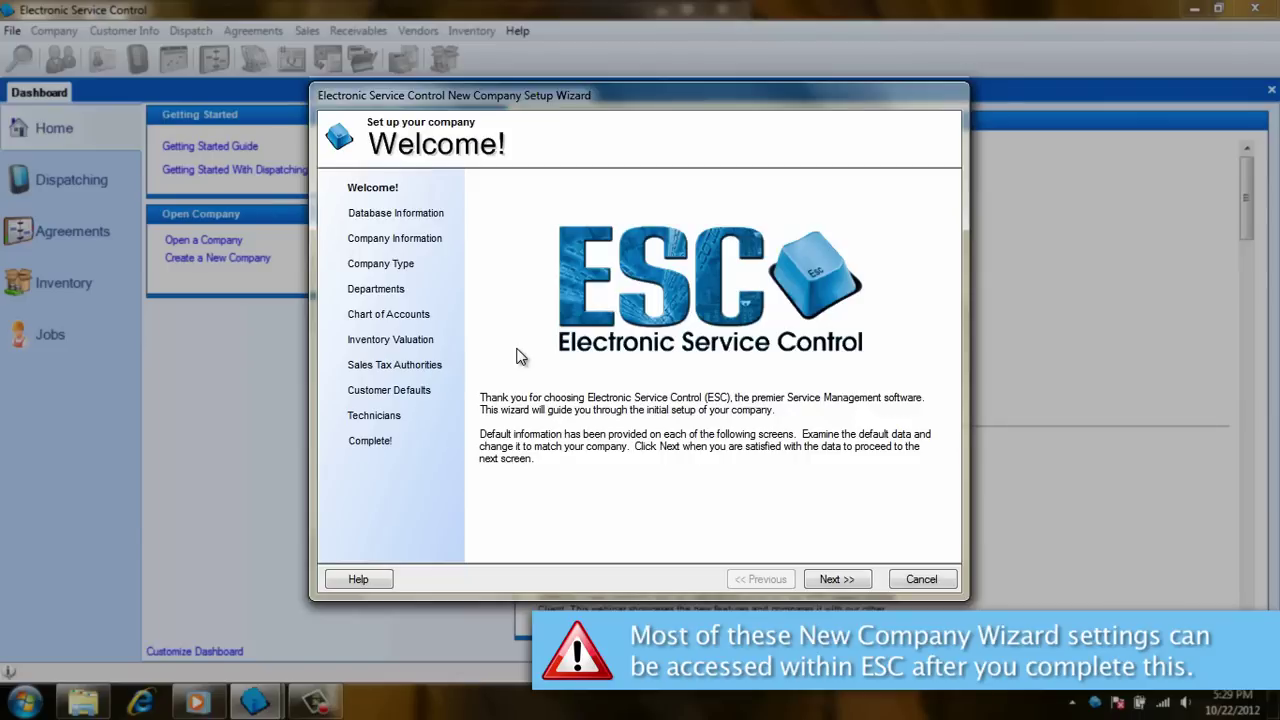
# Leave the welcome page and keep server (LOCAL)\ESC with the Winsock TCP/IP network library
pyautogui.click(836, 579)
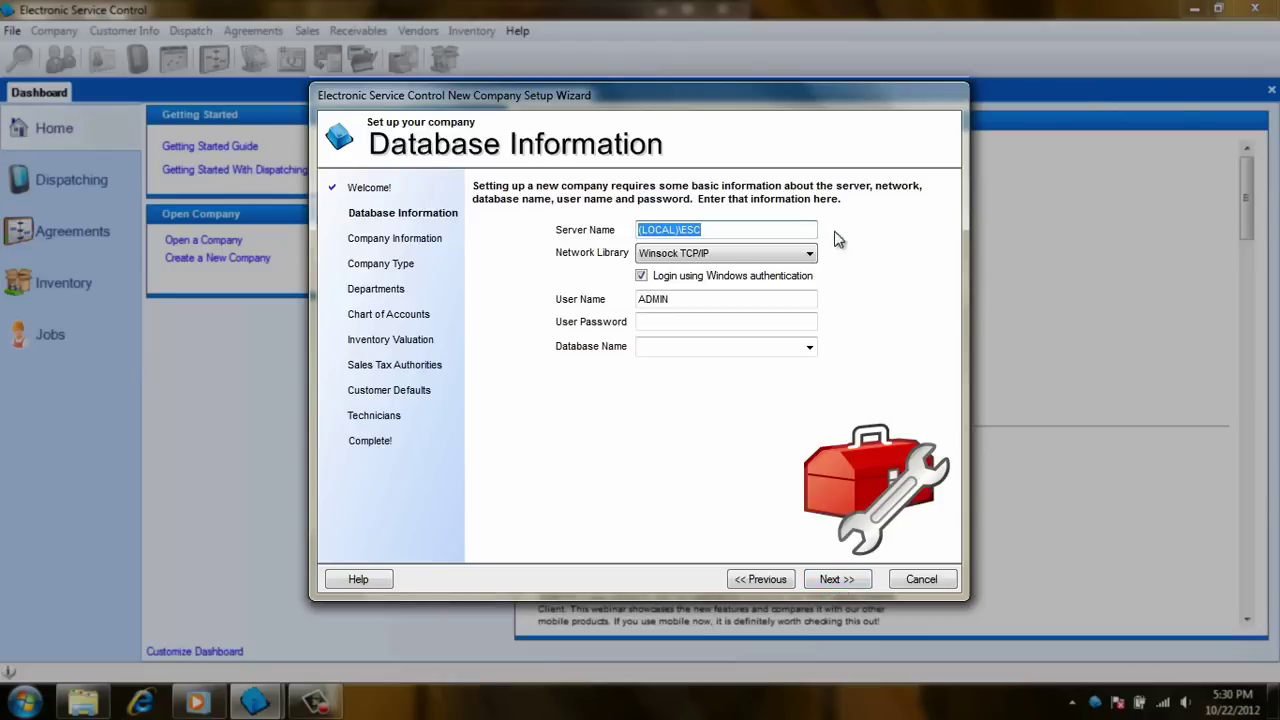
pyautogui.click(732, 229)
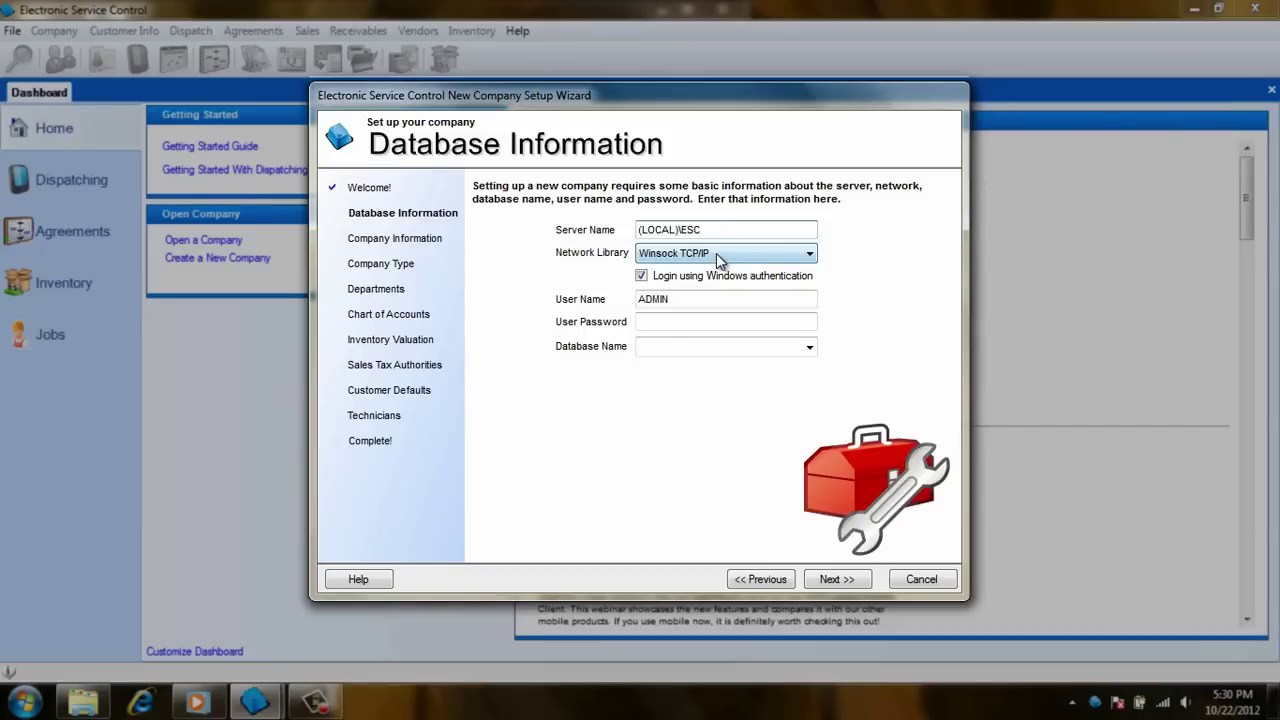
pyautogui.click(810, 255)
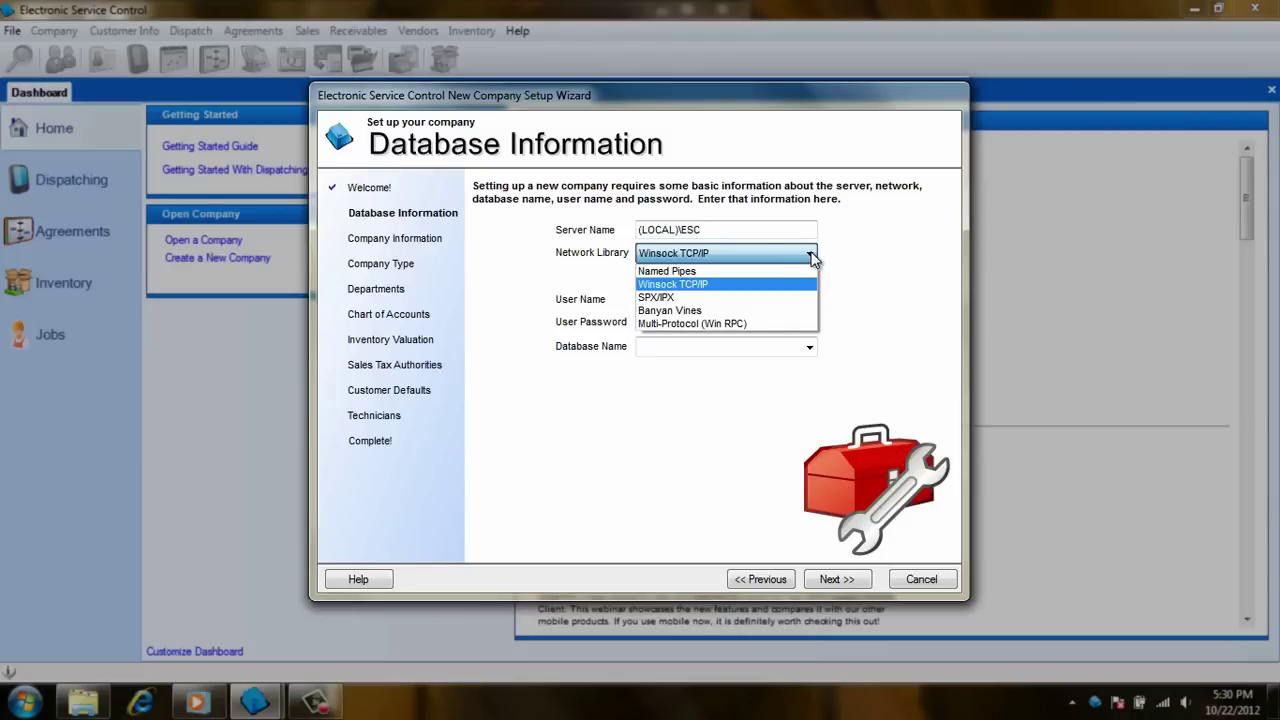
pyautogui.click(812, 256)
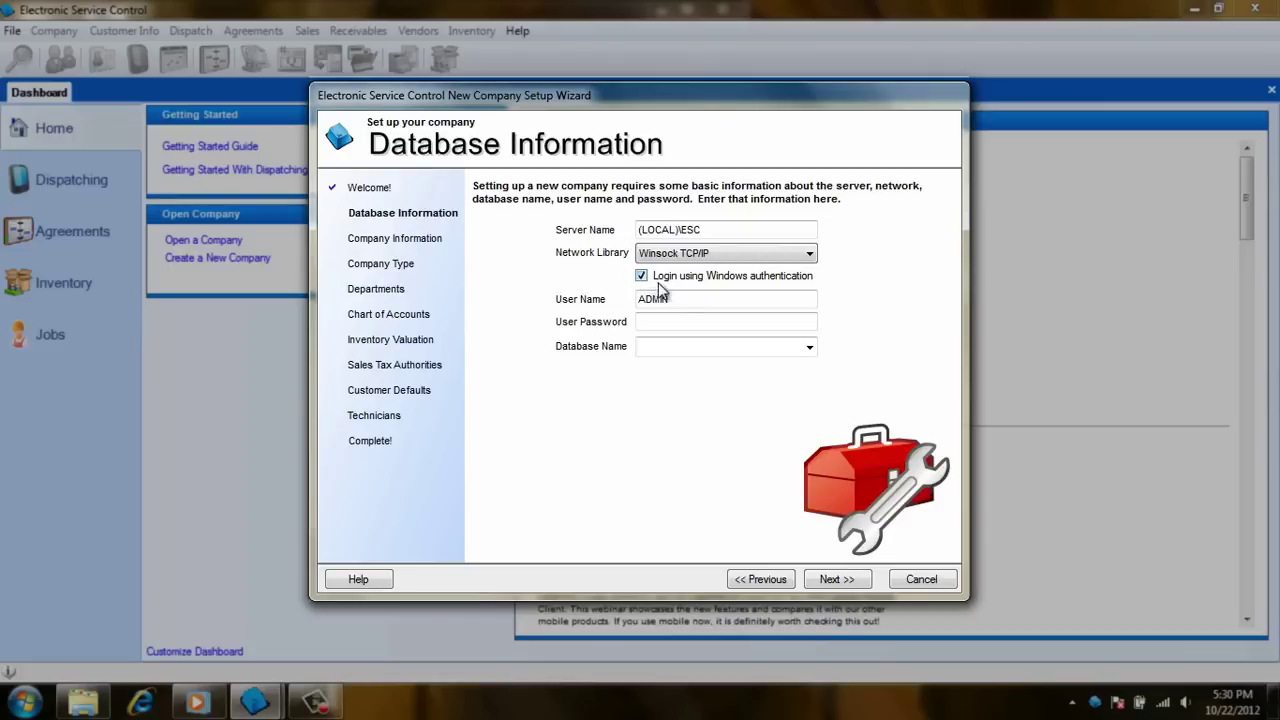
# Leave user ADMIN and its password unchanged, and name the database ServiceHVAC
pyautogui.click(697, 299)
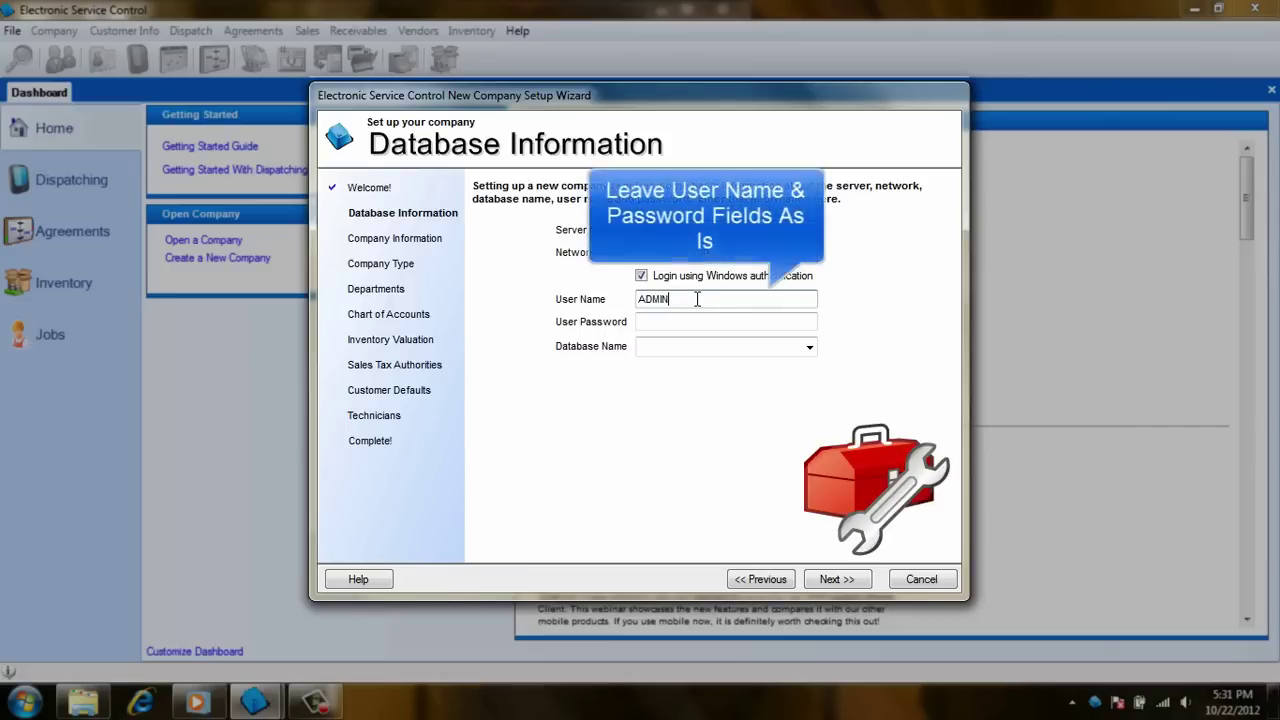
pyautogui.click(684, 321)
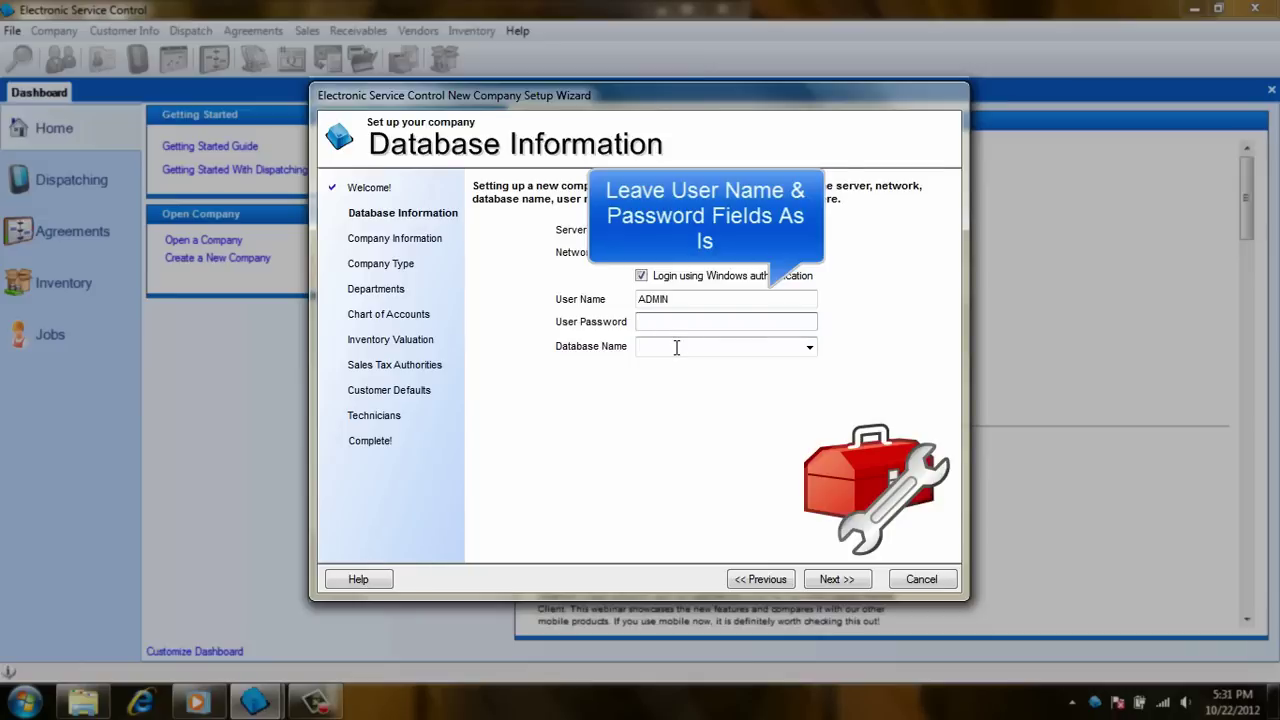
pyautogui.click(678, 346)
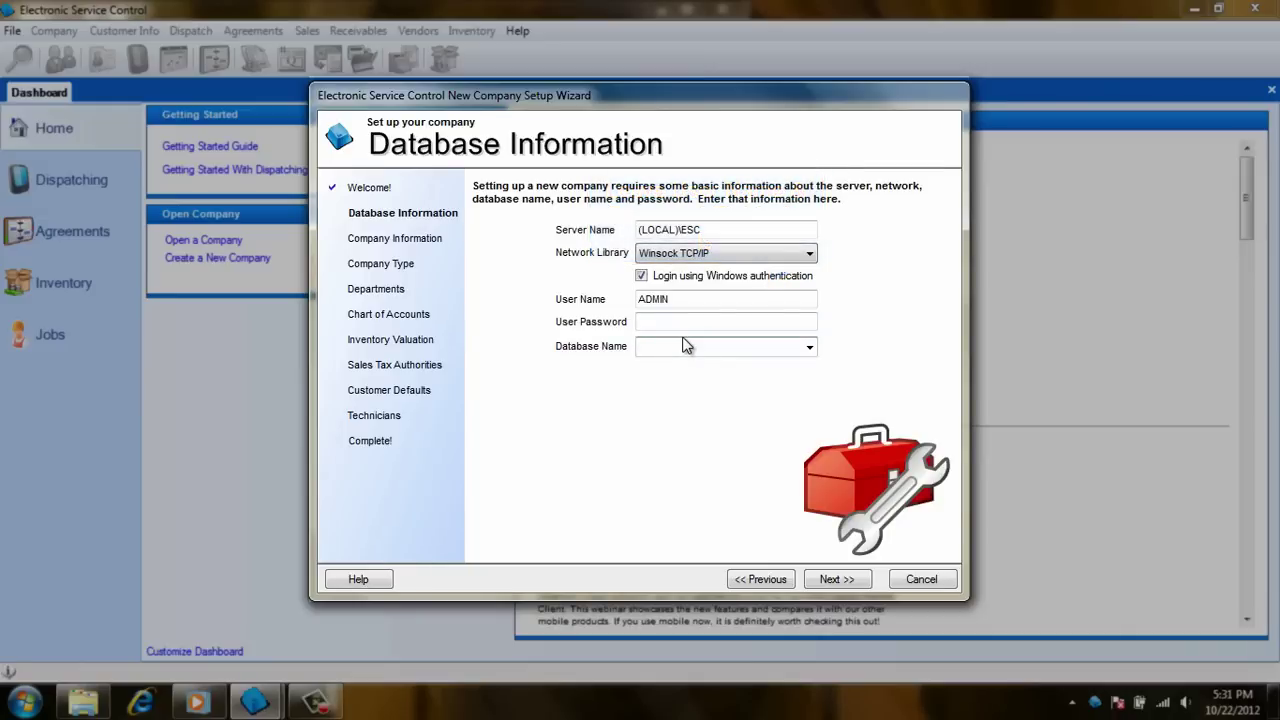
pyautogui.write('ServiceHVAC')
# Enter the company name Home Service HVAC with its street address and city
pyautogui.click(833, 580)
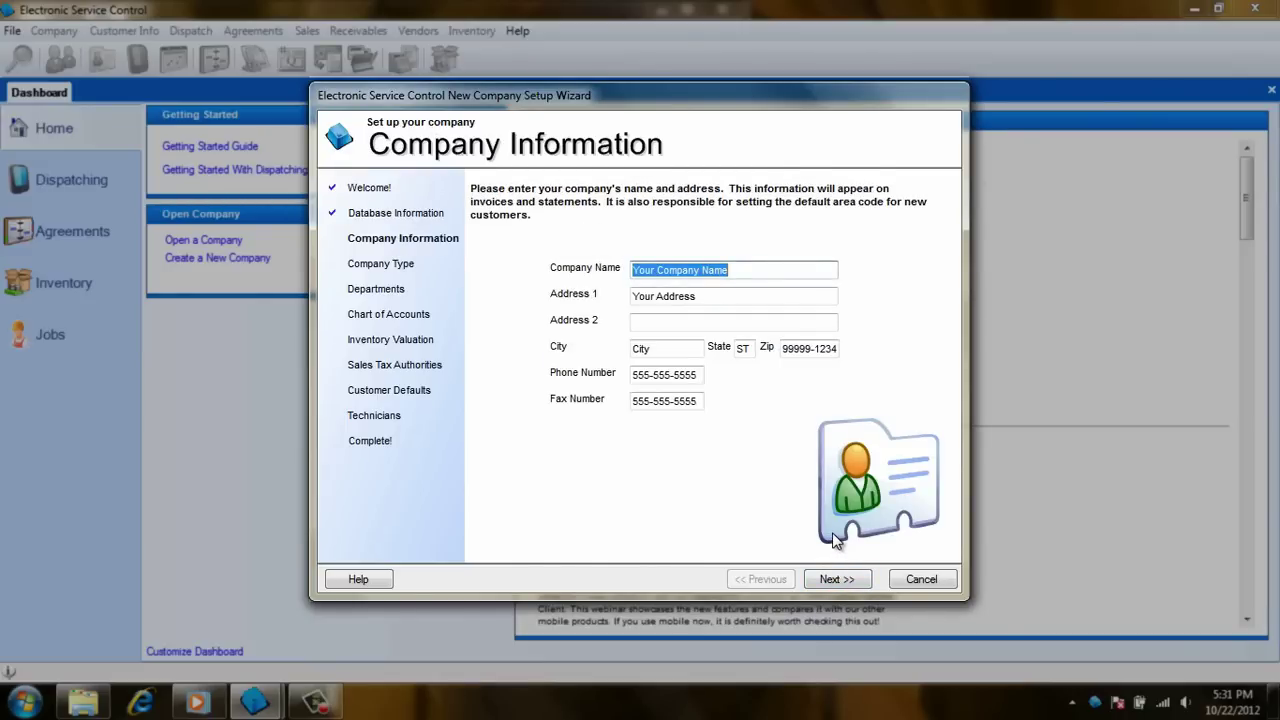
pyautogui.write('Home Service HVAC')
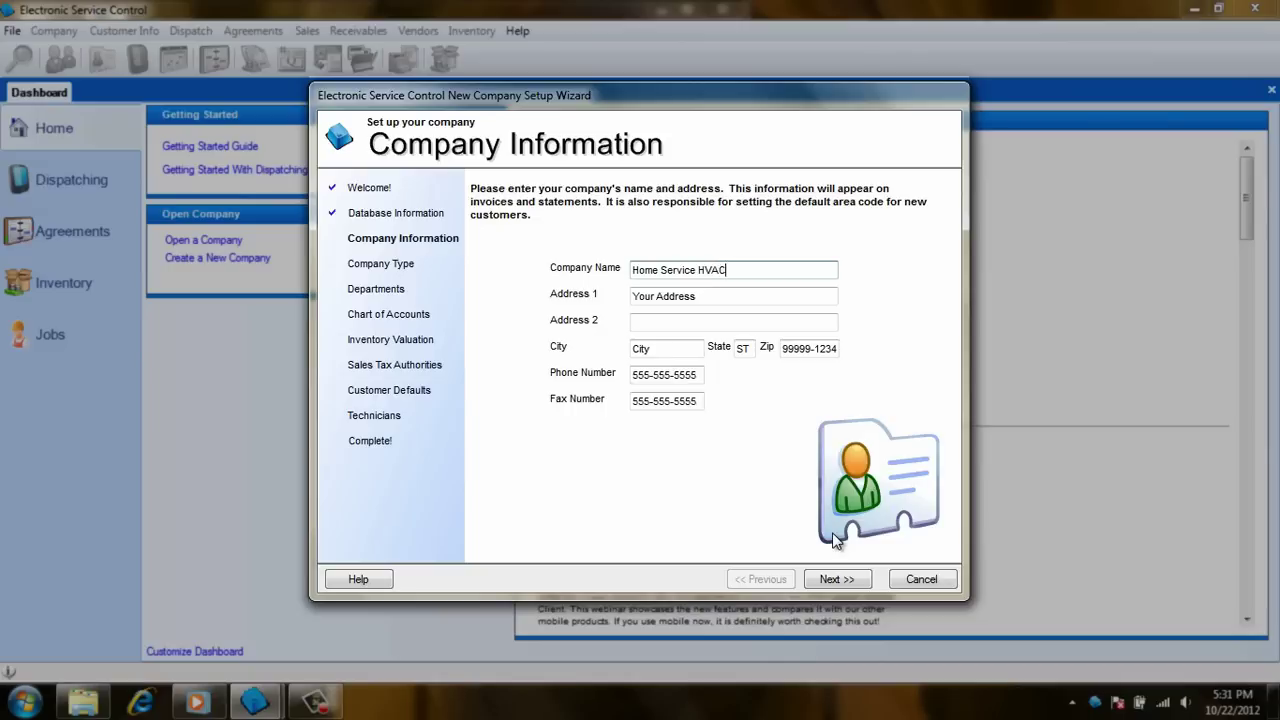
pyautogui.press('Tab')
pyautogui.write('123 M')
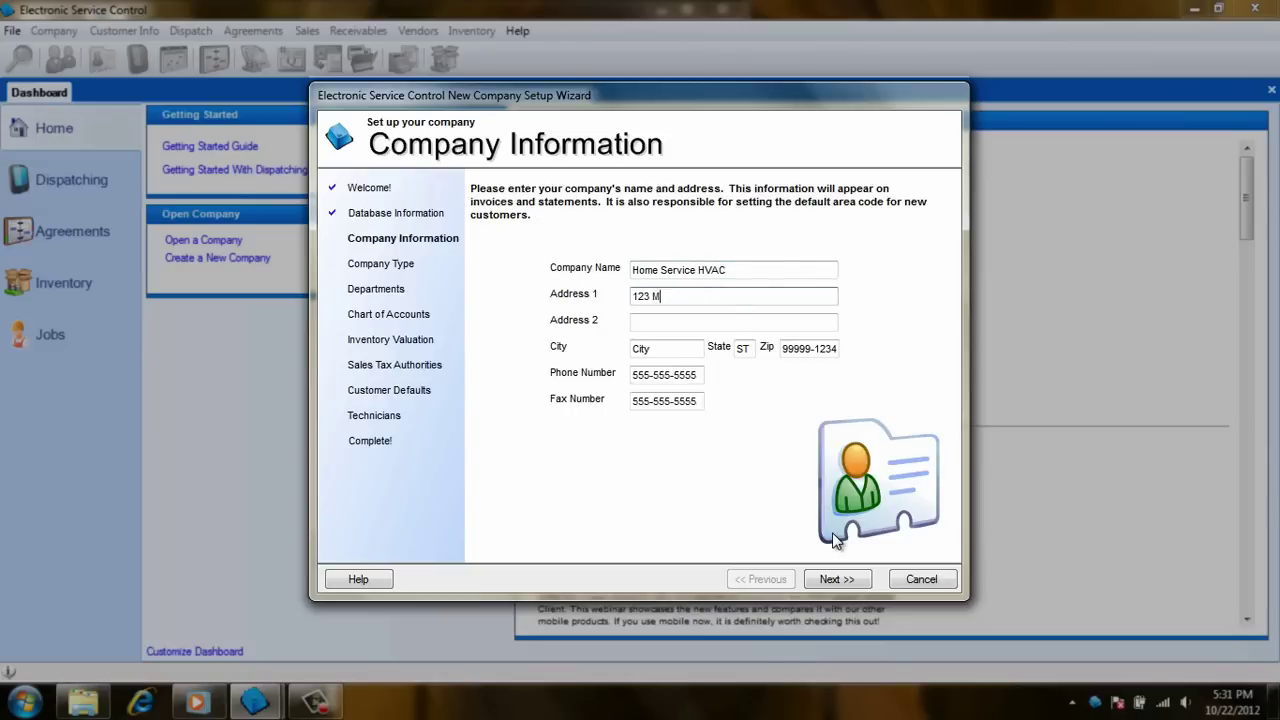
pyautogui.write('ain Street')
pyautogui.press('Tab')
pyautogui.press('Tab')
pyautogui.write('Fort Myers')
# Fill in the company's state, zip code and phone number, and clear the default fax number
pyautogui.press('Tab')
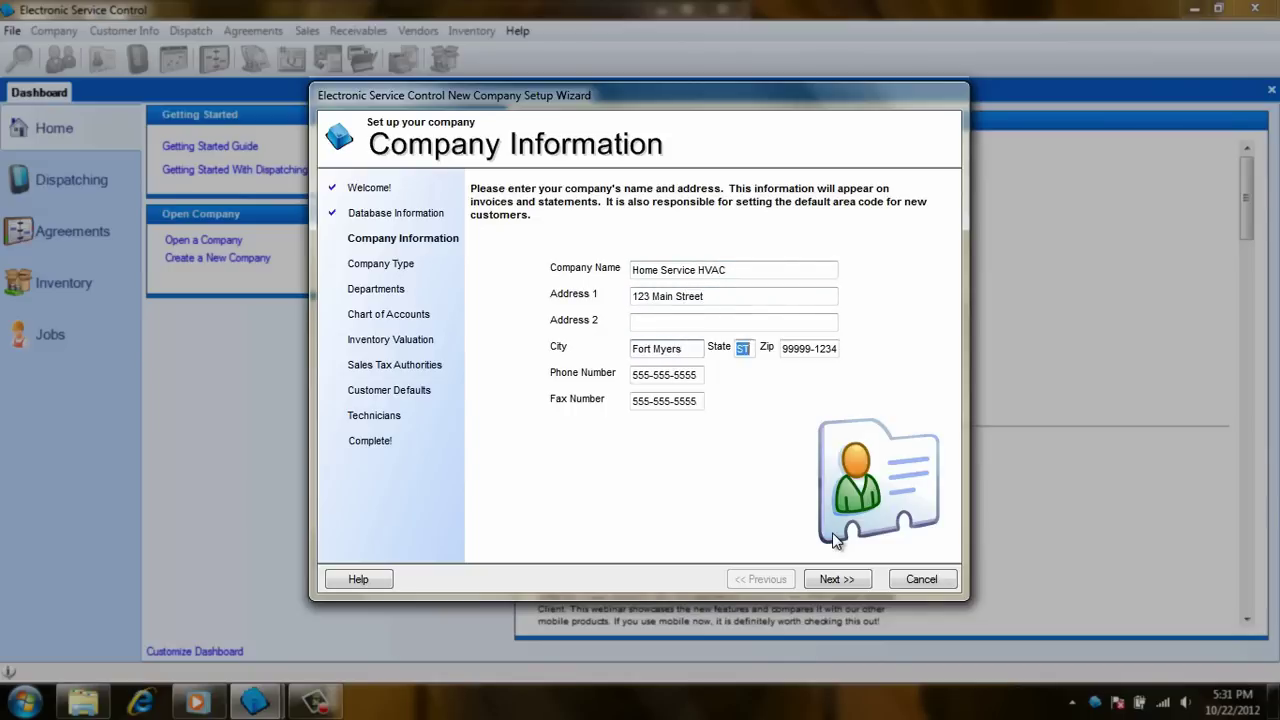
pyautogui.write('FL')
pyautogui.press('Tab')
pyautogui.write('33907')
pyautogui.press('Tab')
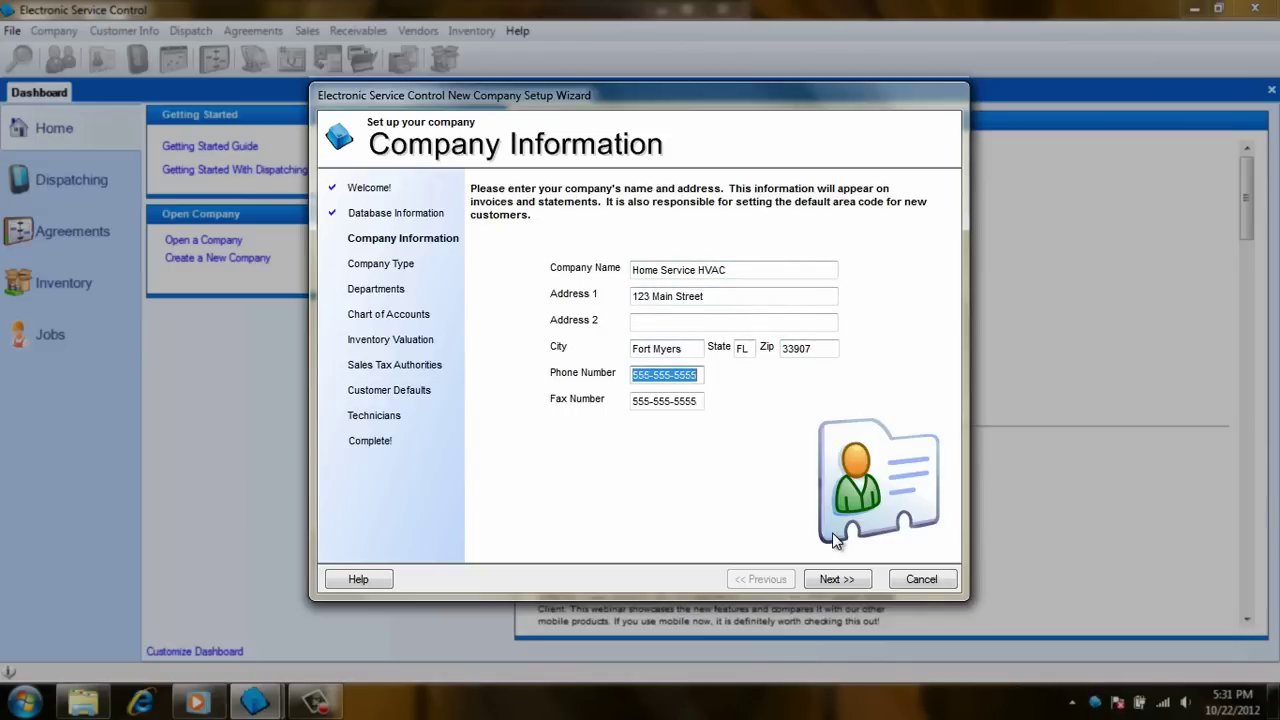
pyautogui.press('Tab')
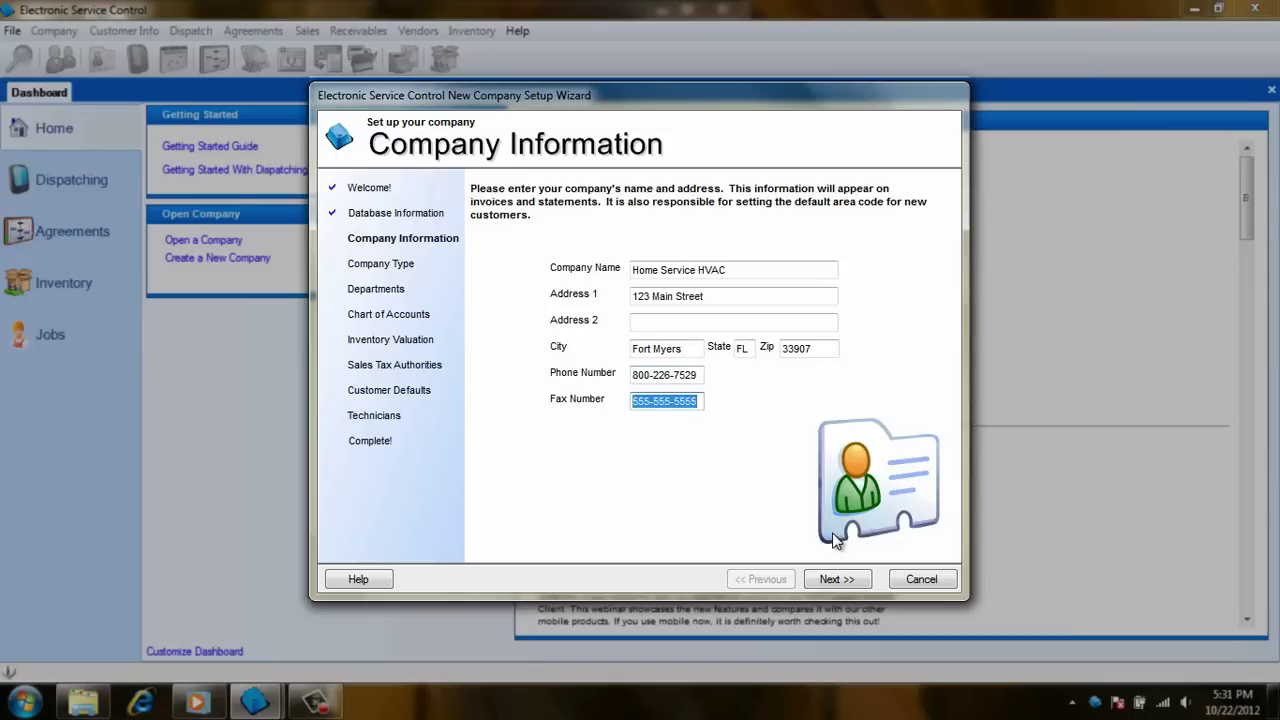
pyautogui.press('Delete')
# Select HVAC from the company type list
pyautogui.click(836, 584)
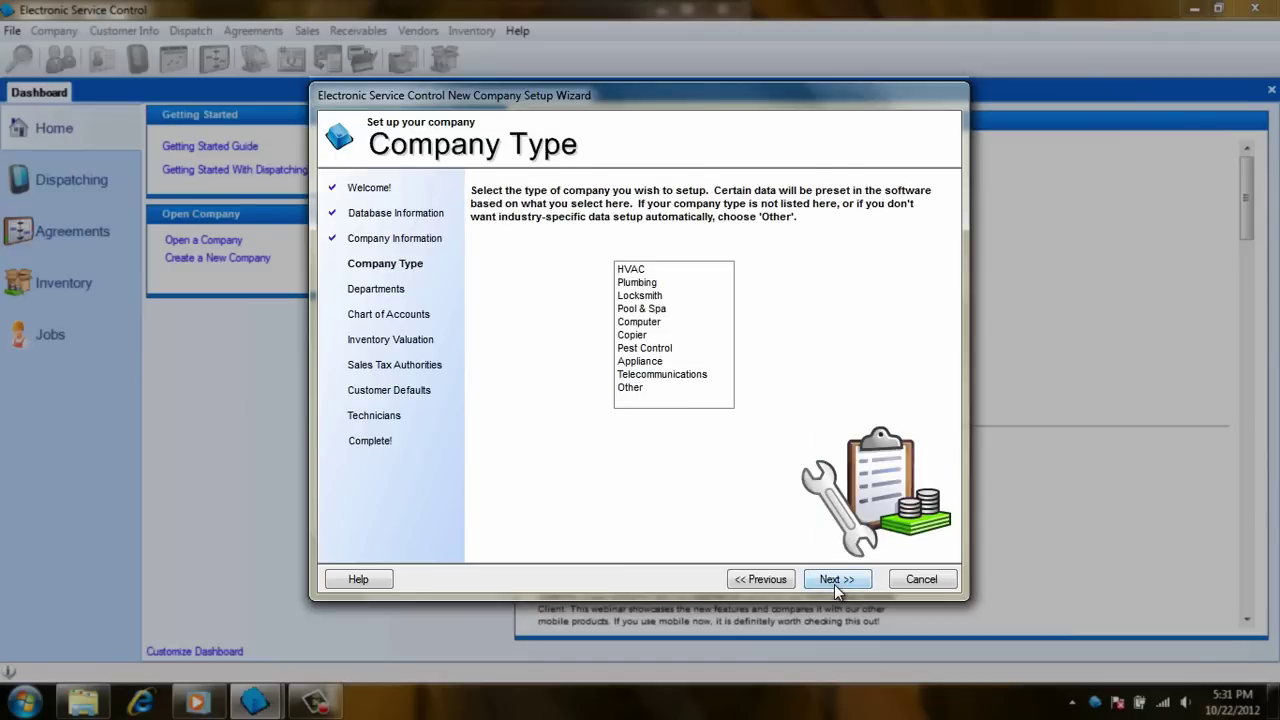
pyautogui.click(645, 270)
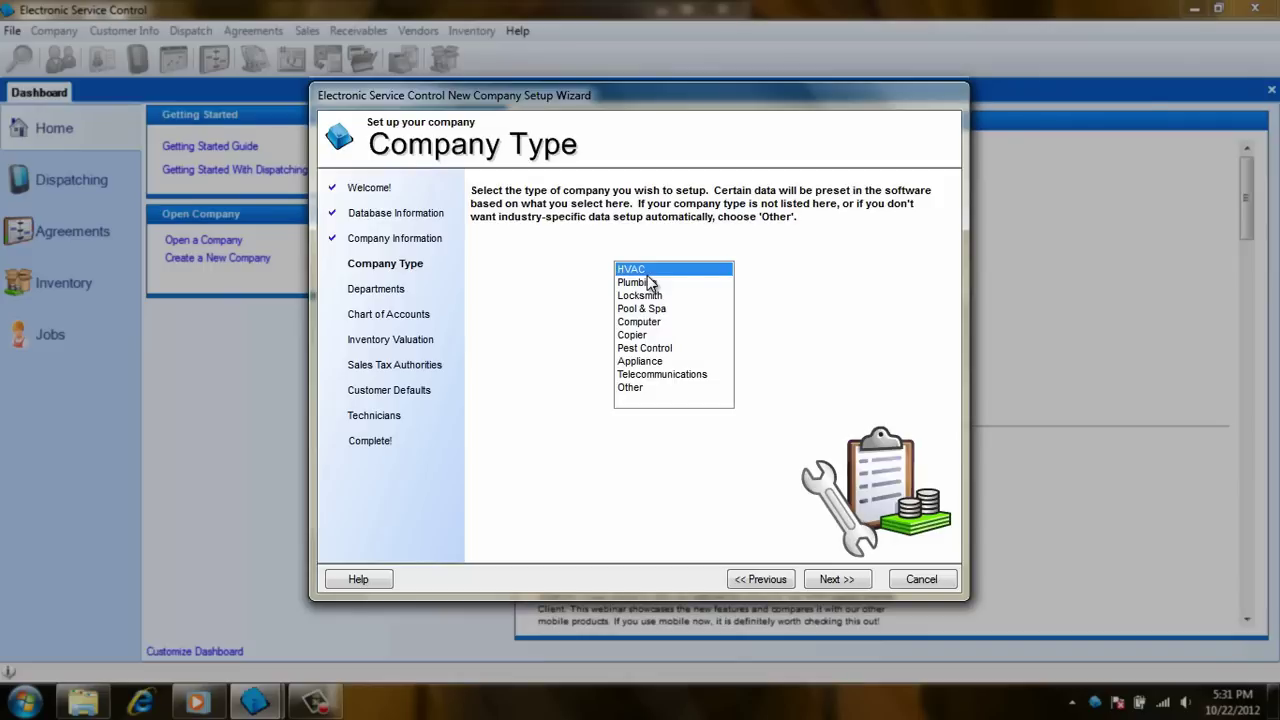
# Delete Commercial Install, keeping Residential Install, Service, Replacement and Service Contracts as departments
pyautogui.click(831, 586)
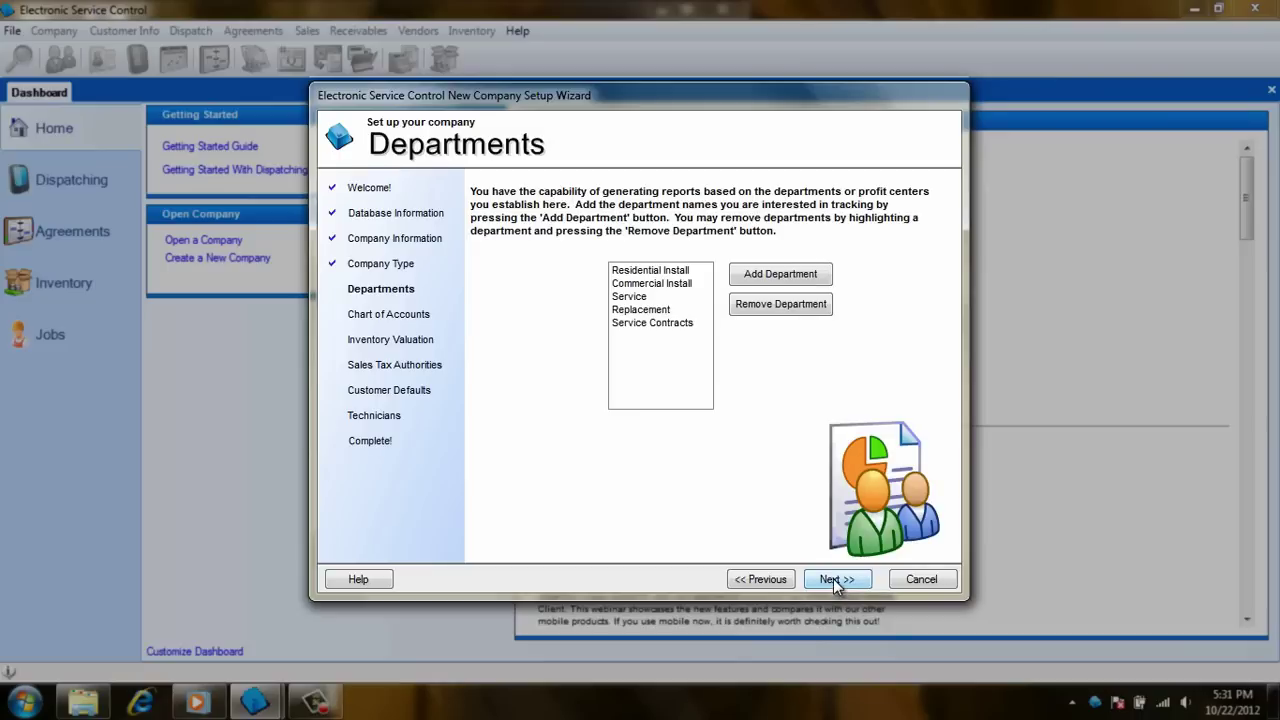
pyautogui.click(683, 271)
pyautogui.click(680, 285)
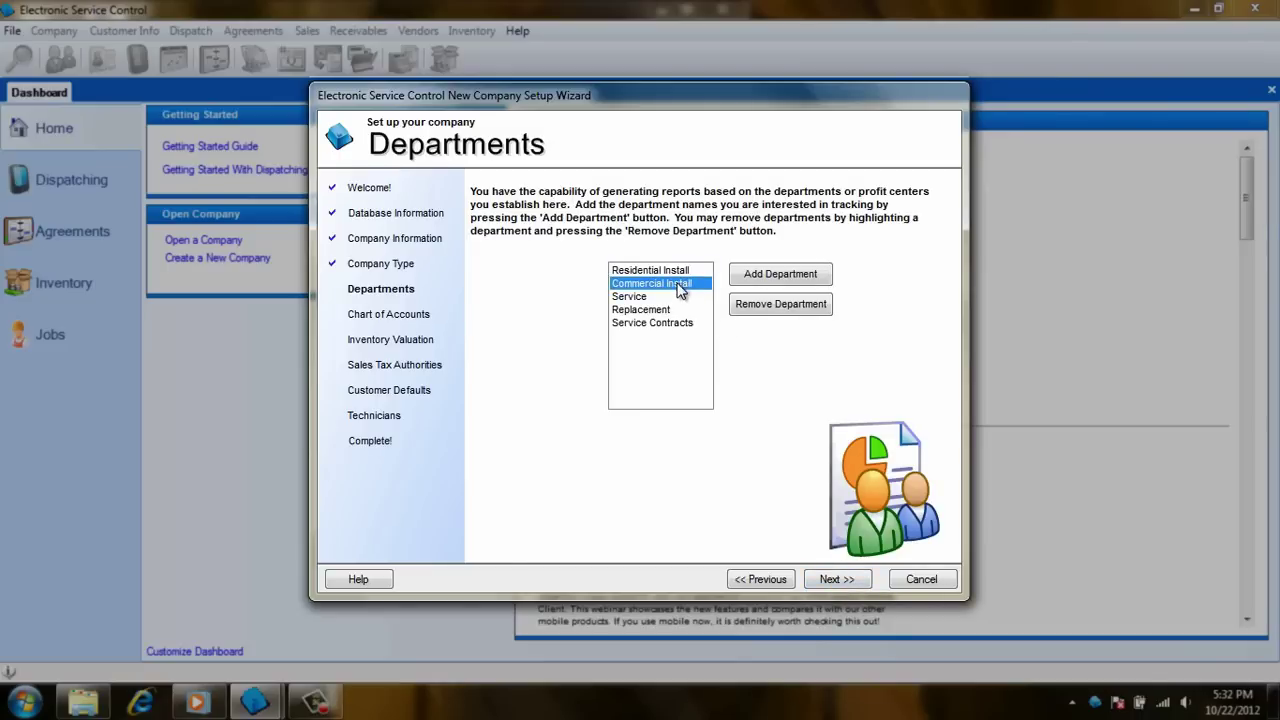
pyautogui.click(764, 312)
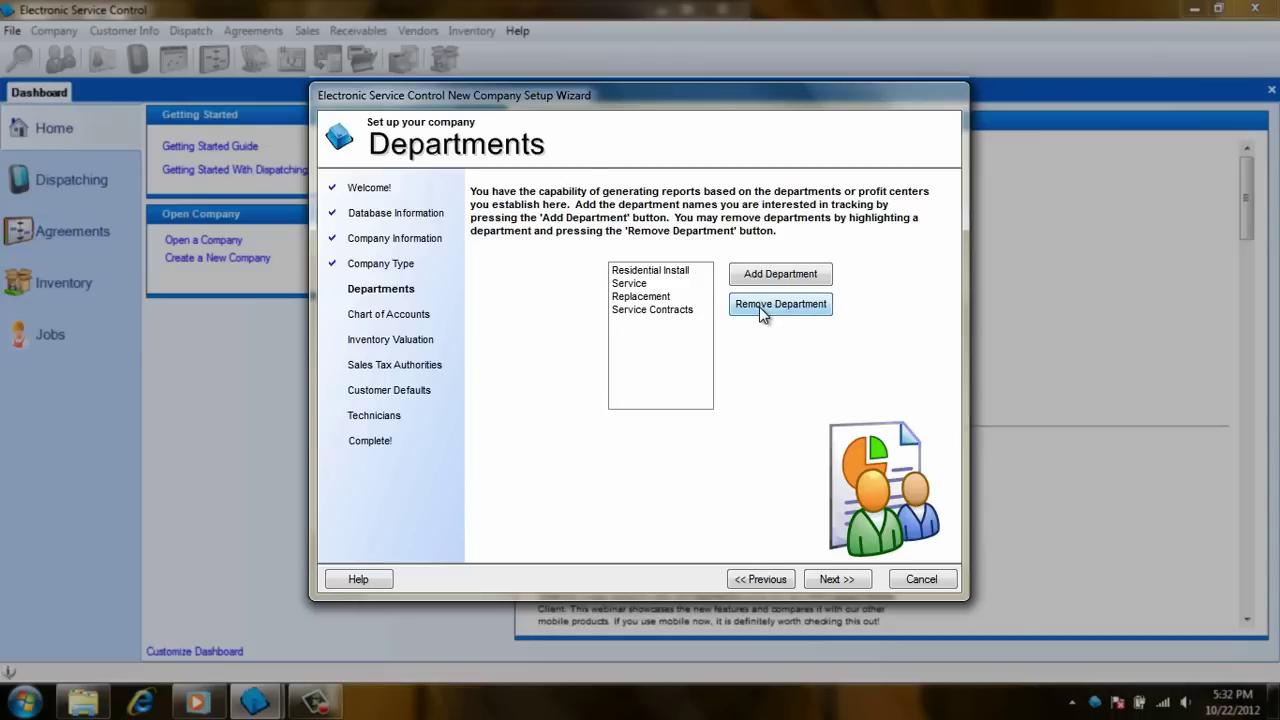
pyautogui.click(669, 271)
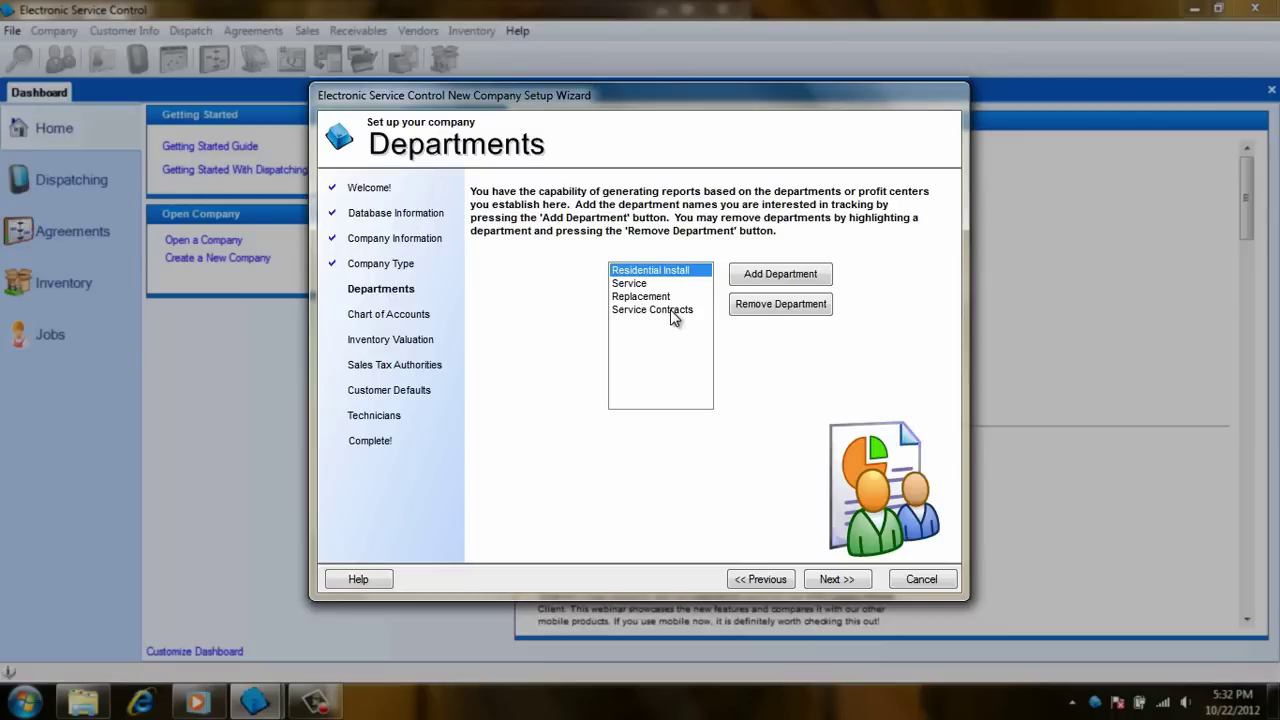
# Advance to Chart of Accounts, with defaults such as Accounts Receivable 110000 and Accounts Payable 201000
pyautogui.click(835, 580)
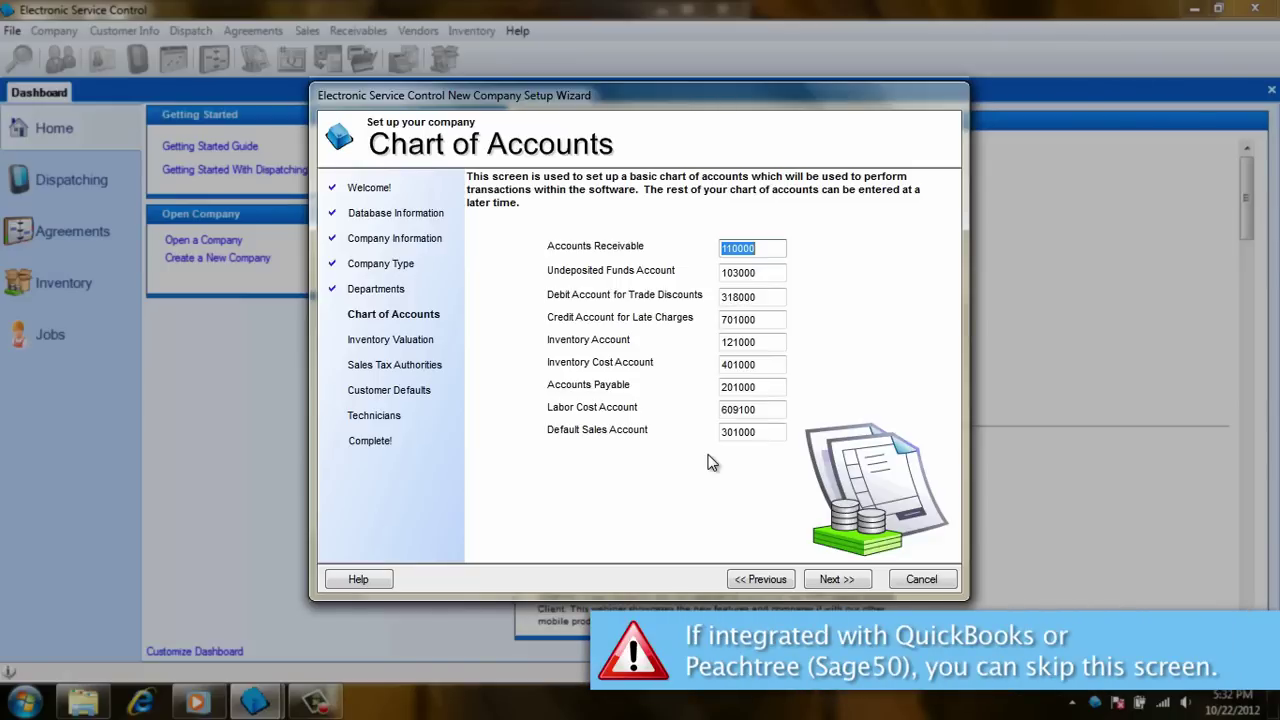
# Review the FIFO option on Inventory Valuation, leaving Weighted Average as the valuation type
pyautogui.click(835, 581)
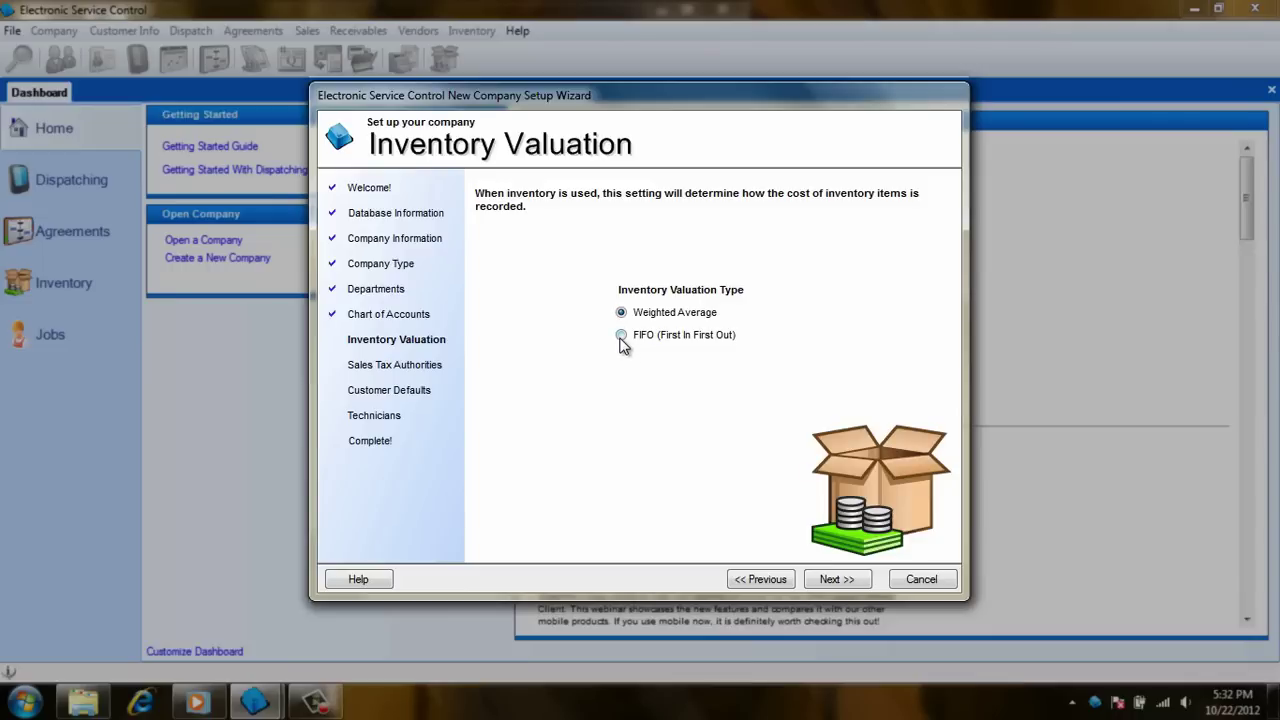
pyautogui.click(621, 336)
# Stop the 6.000% State Tax applying to service contracts, leaving the second authority name empty
pyautogui.click(837, 580)
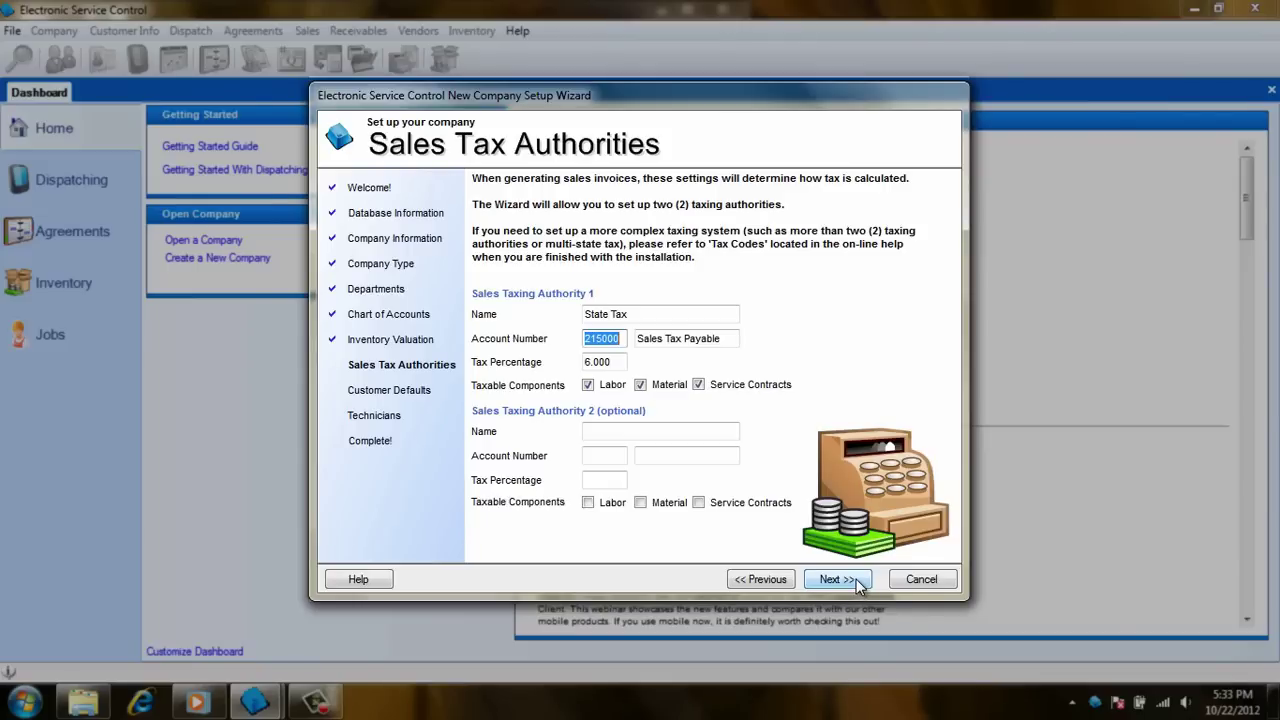
pyautogui.click(699, 385)
pyautogui.click(687, 430)
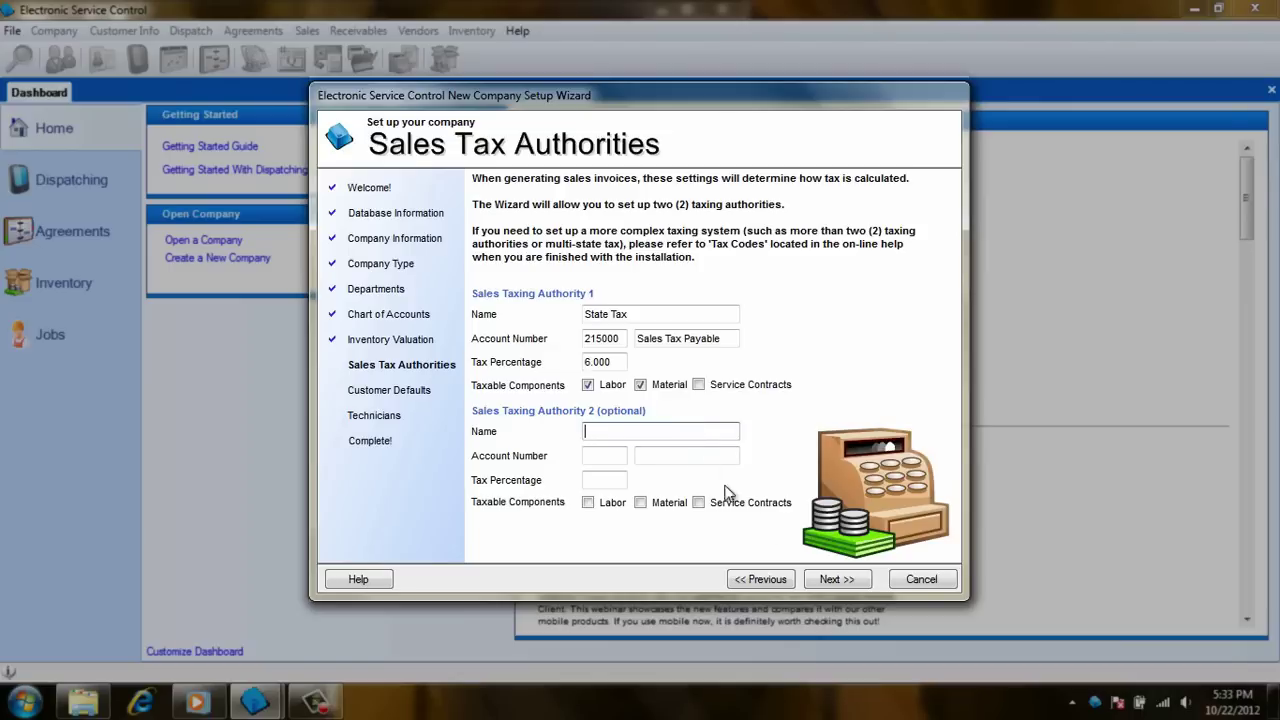
# Keep customer defaults at late charge 1.50%, labor 40.00, helper 30.00 and trip charge 15.00
pyautogui.click(834, 580)
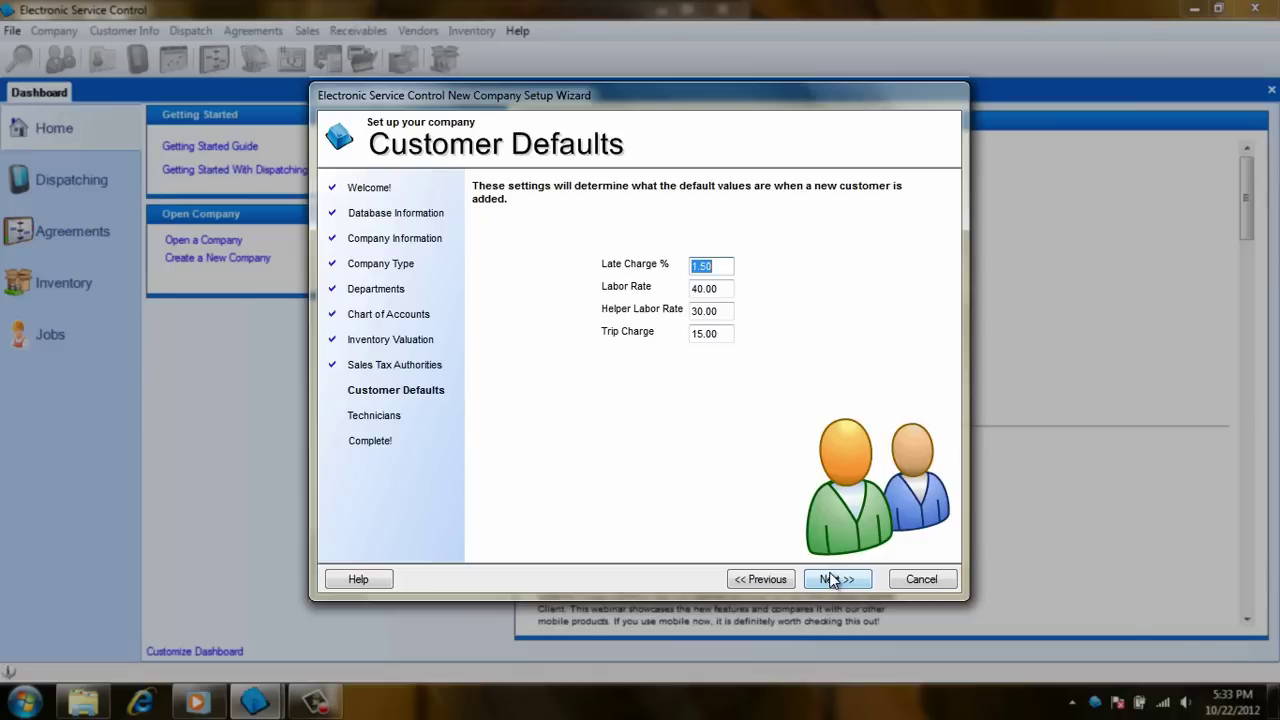
pyautogui.click(720, 268)
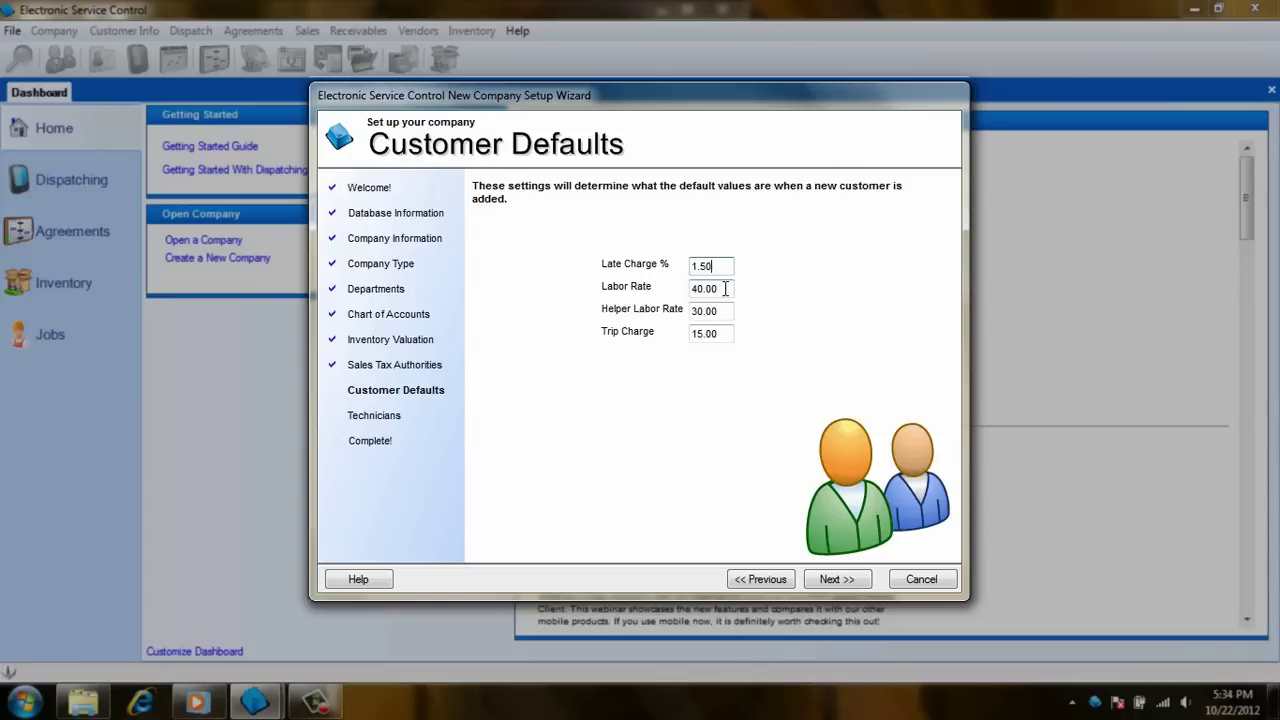
pyautogui.click(729, 313)
pyautogui.moveTo(729, 334); pyautogui.dragTo(672, 335)
pyautogui.click(830, 580)
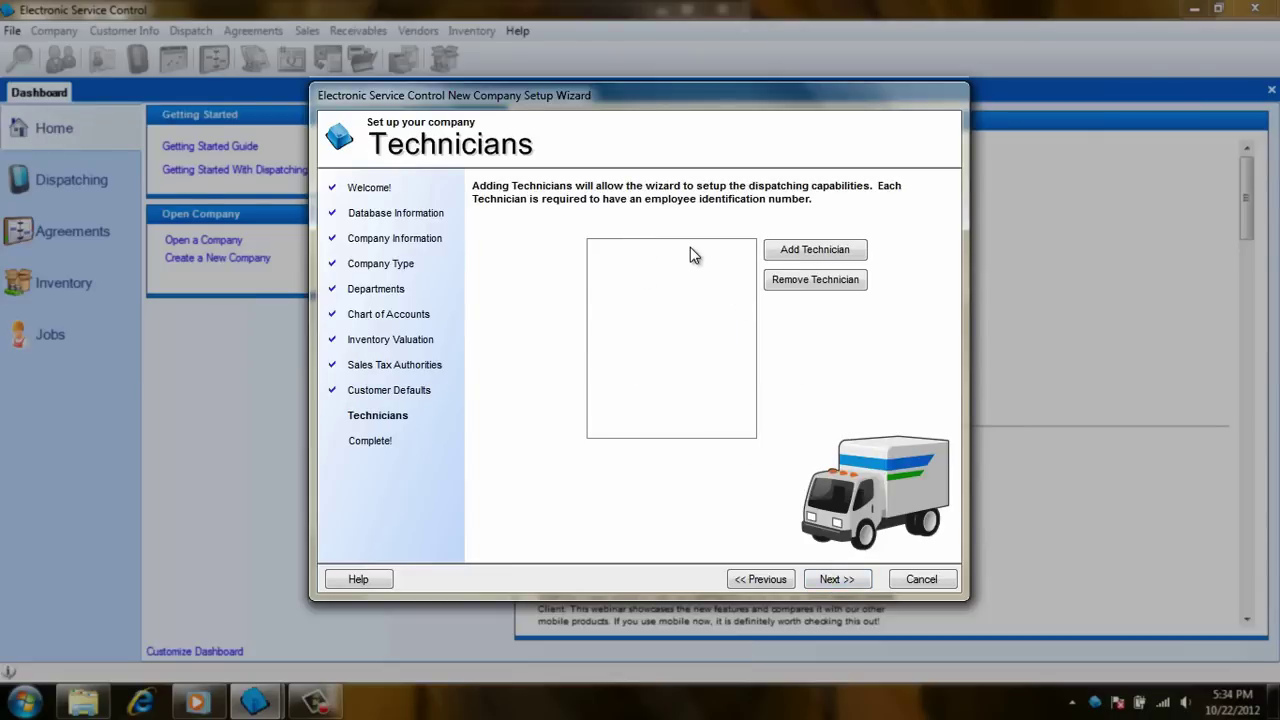
# Add technician number 0001 with the technician's first and last name
pyautogui.click(797, 255)
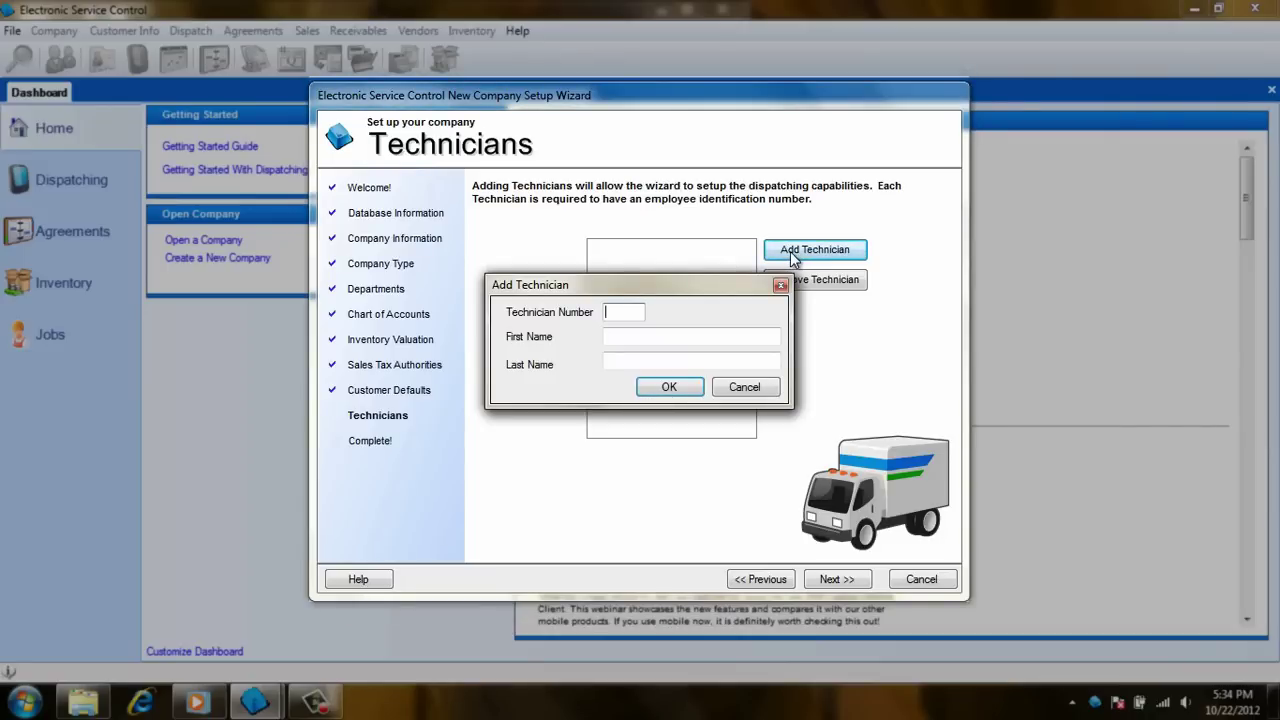
pyautogui.write('0001')
pyautogui.press('Tab')
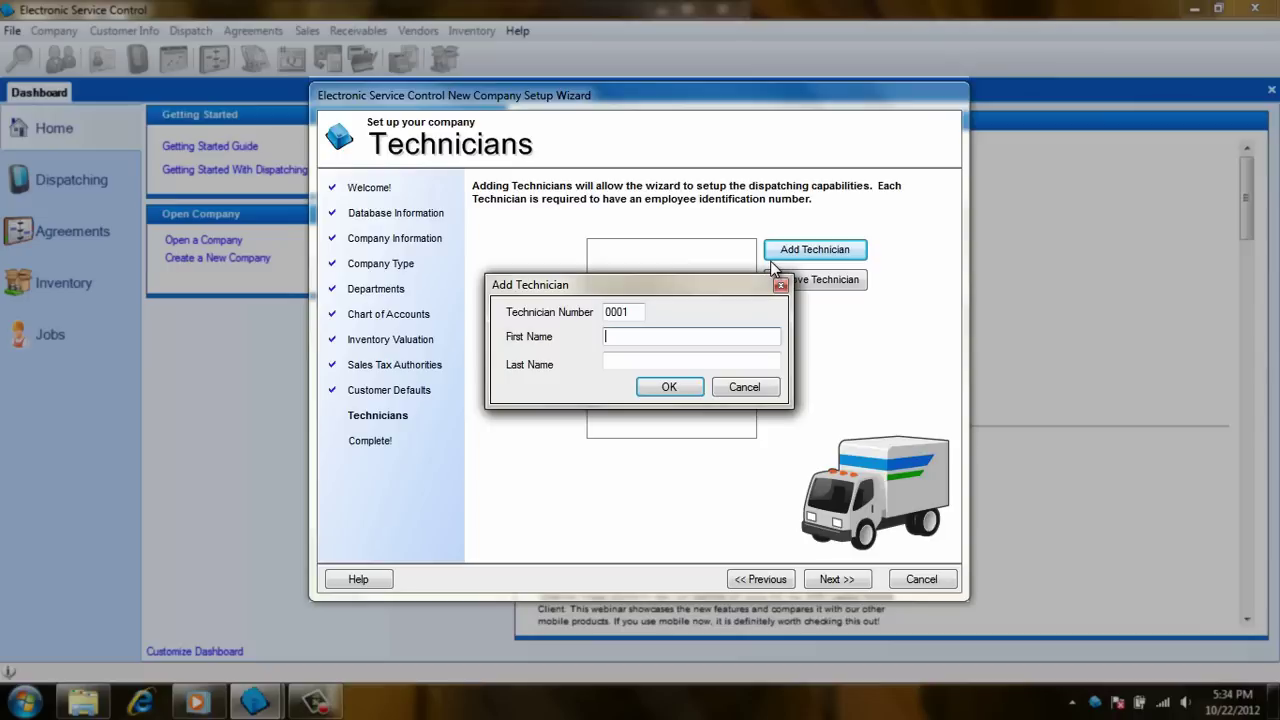
pyautogui.write('John')
pyautogui.press('Tab')
pyautogui.write('S')
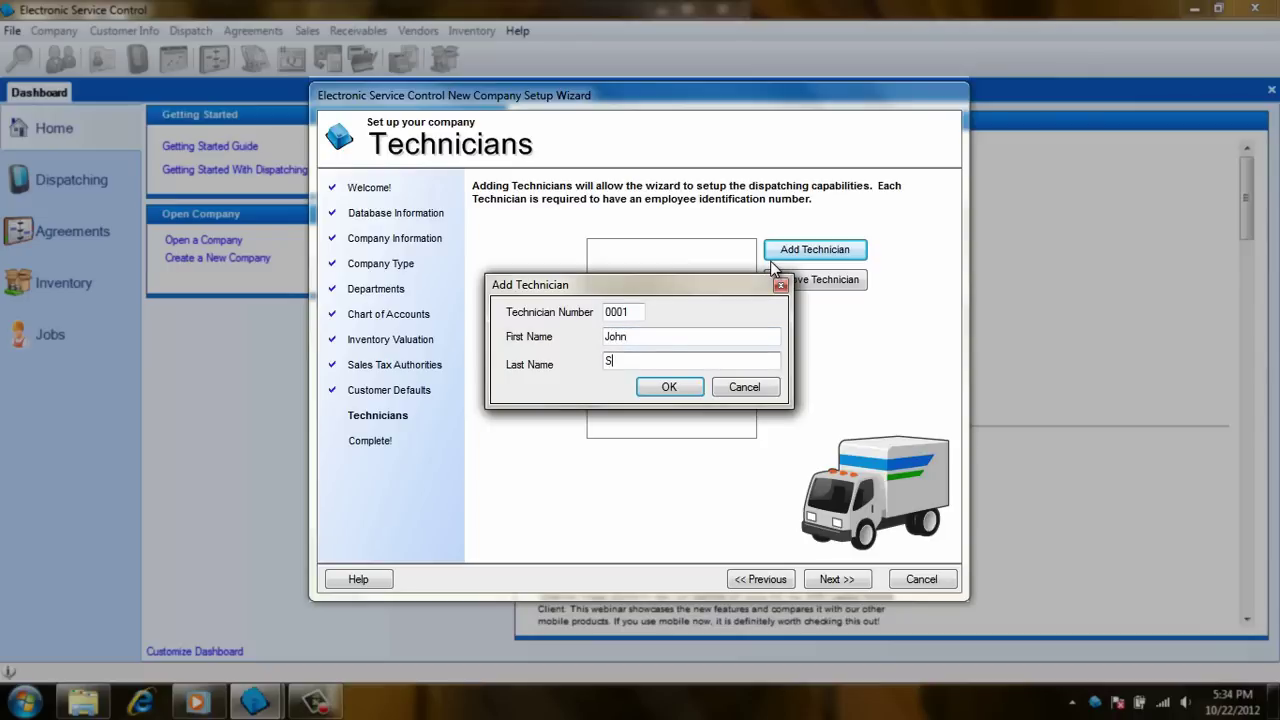
pyautogui.write('mith')
pyautogui.click(689, 387)
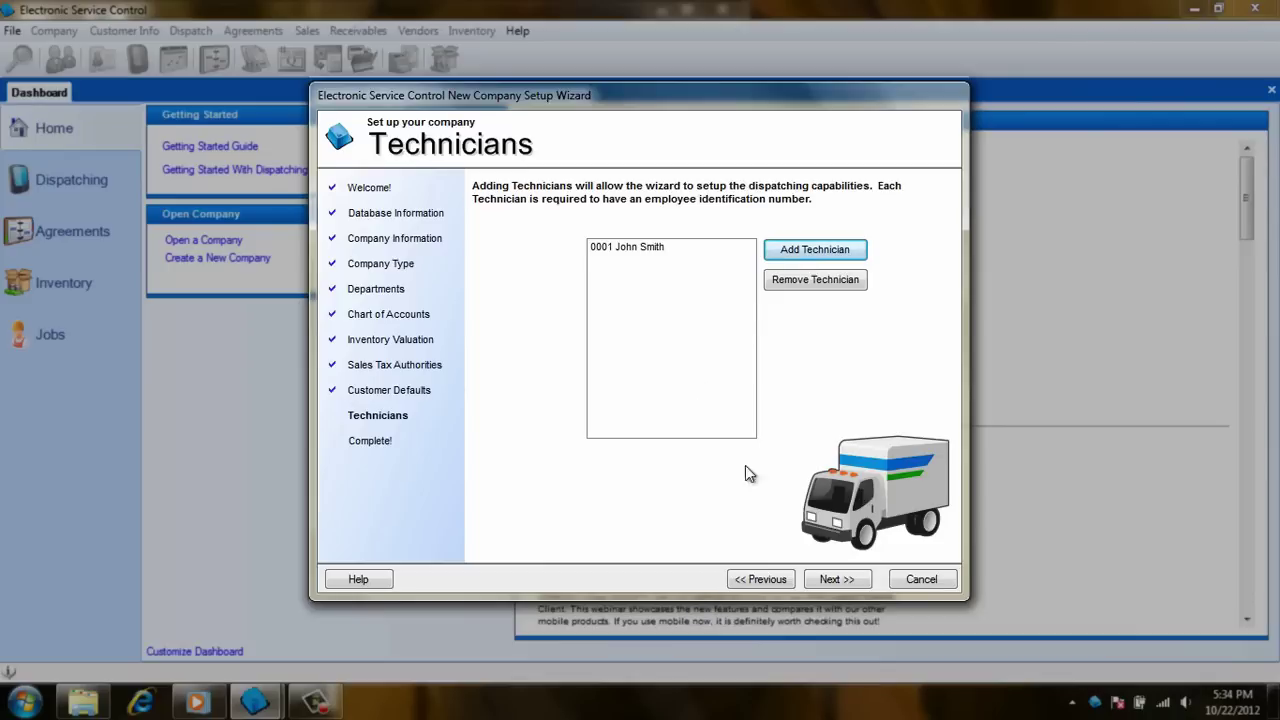
# Write the new company's data from the Technicians page, completing every setup step
pyautogui.click(836, 580)
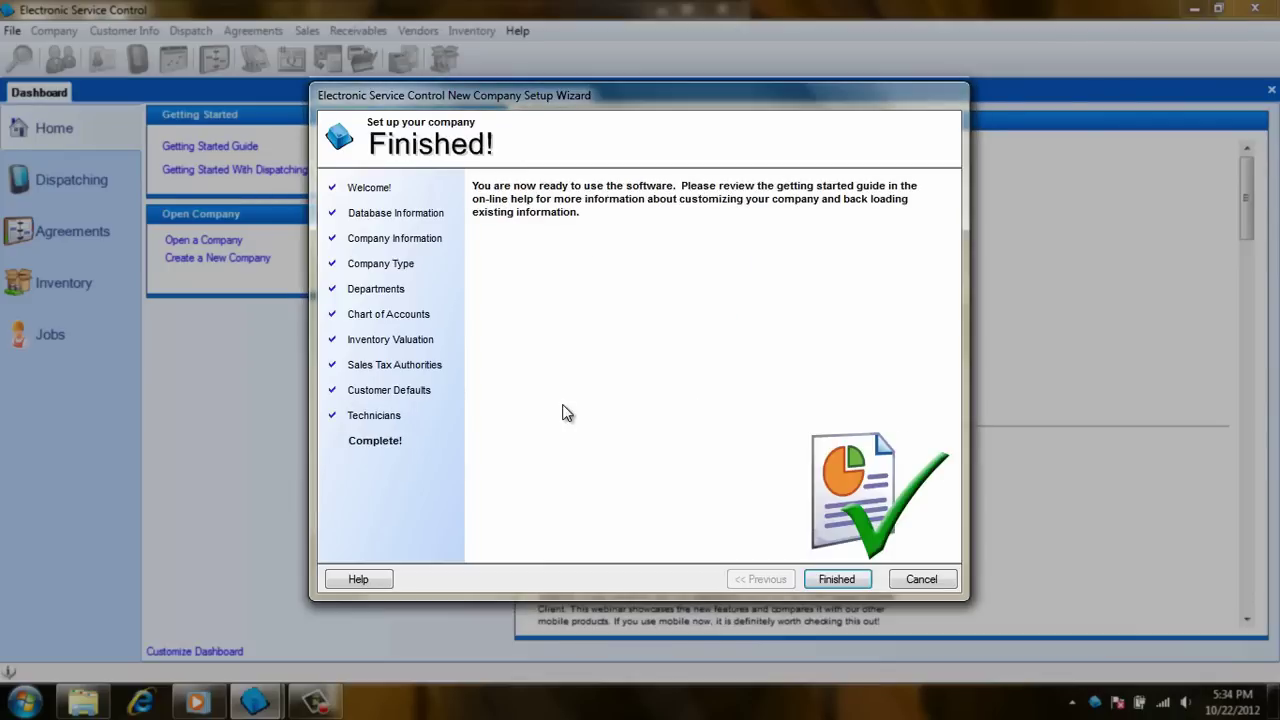